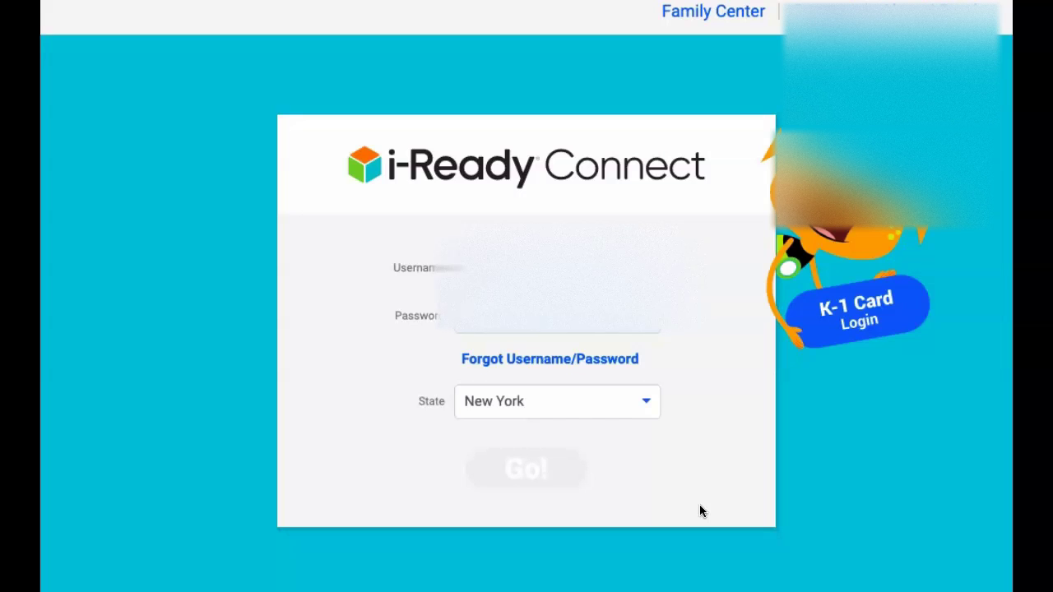
- Log in to i-Ready Connect and open the student-level Historical Results report for Math
{"action": "left_click", "coordinate": [704, 465]}
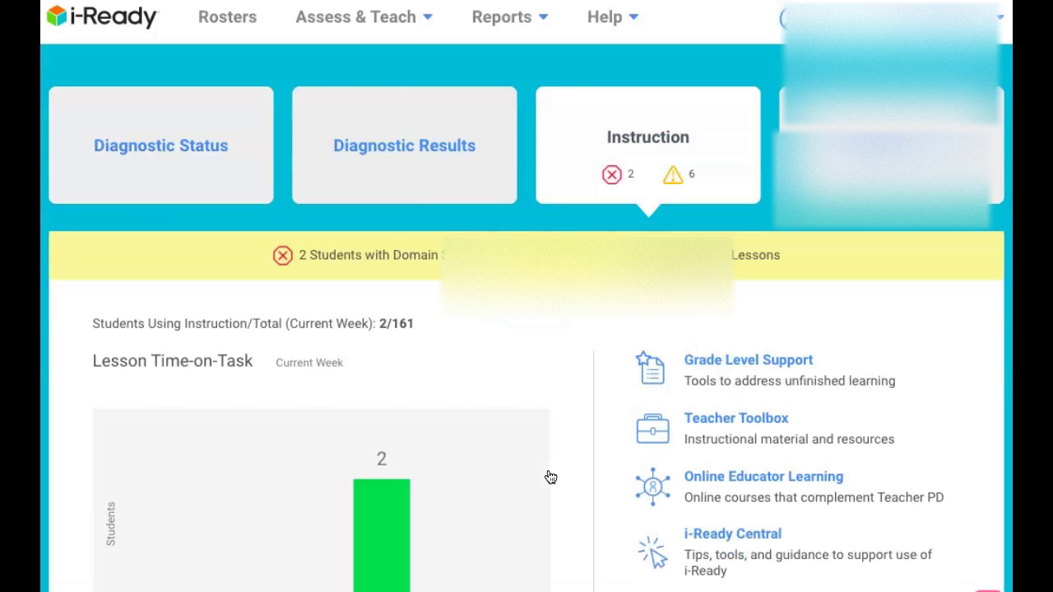
{"action": "left_click", "coordinate": [548, 21]}
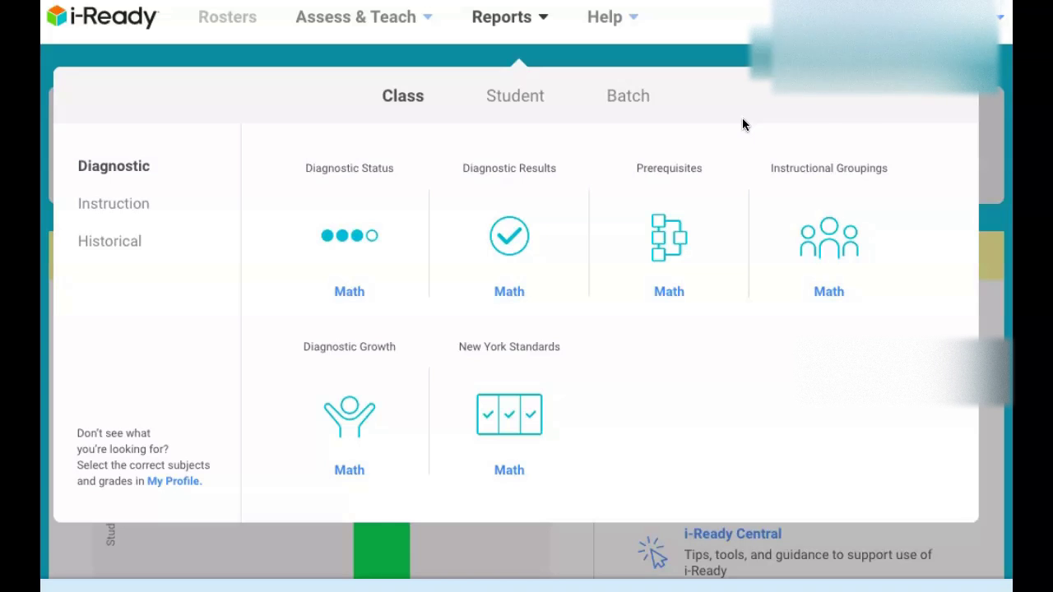
{"action": "left_click", "coordinate": [510, 97]}
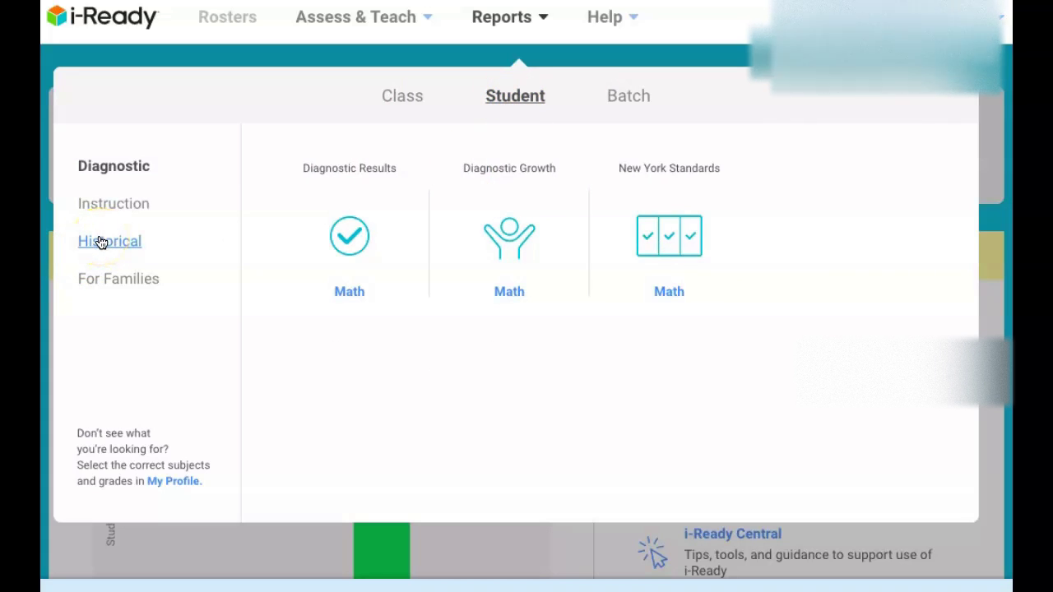
{"action": "left_click", "coordinate": [100, 242]}
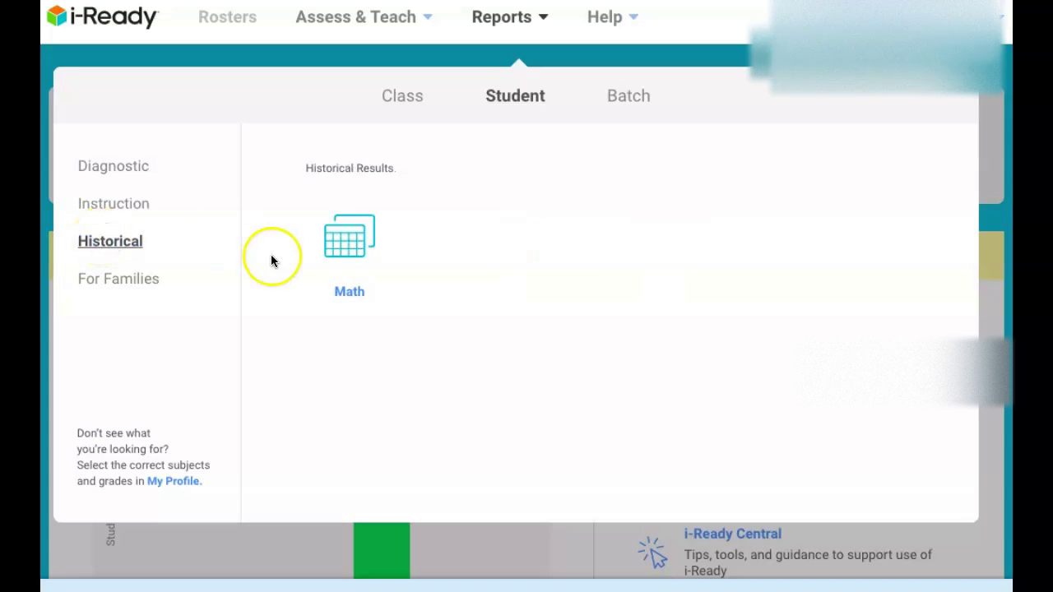
{"action": "left_click", "coordinate": [360, 293]}
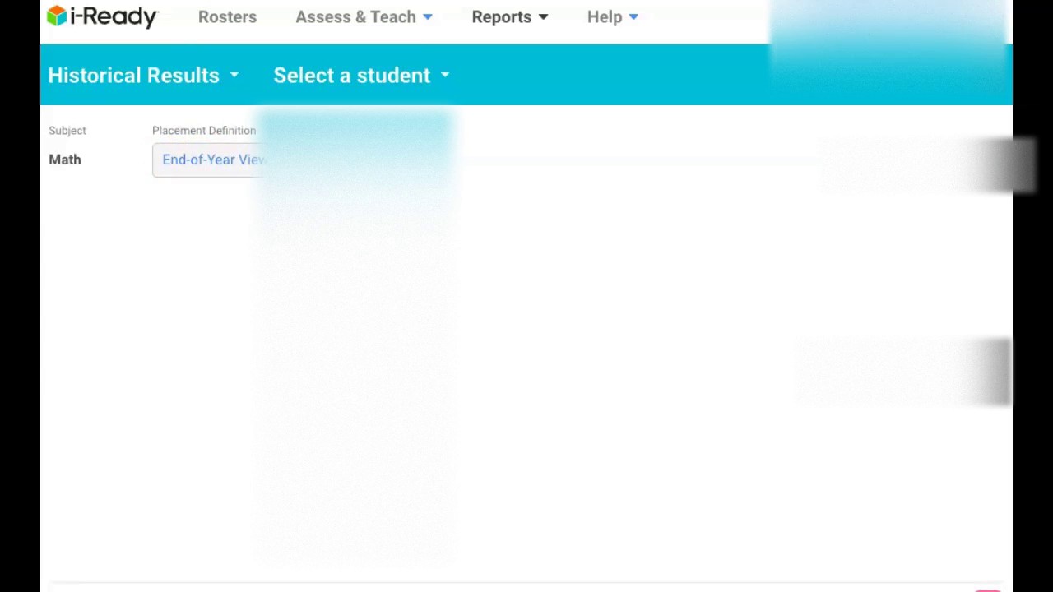
- Set the placement definition to Standard View and choose a Grade 6 student for the report
{"action": "left_click", "coordinate": [247, 159]}
{"action": "left_click", "coordinate": [235, 197]}
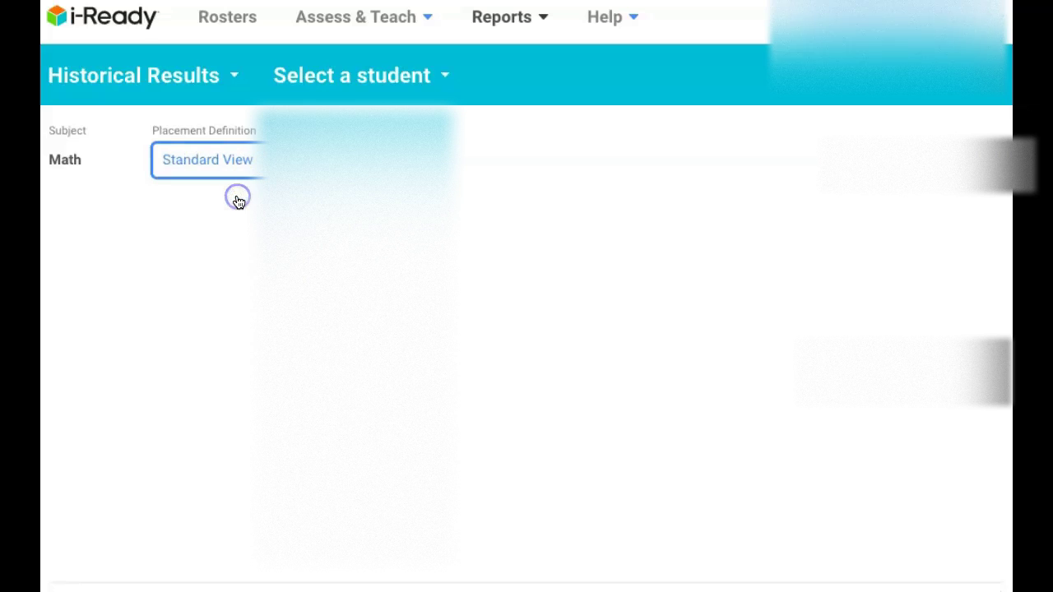
{"action": "left_click", "coordinate": [448, 77]}
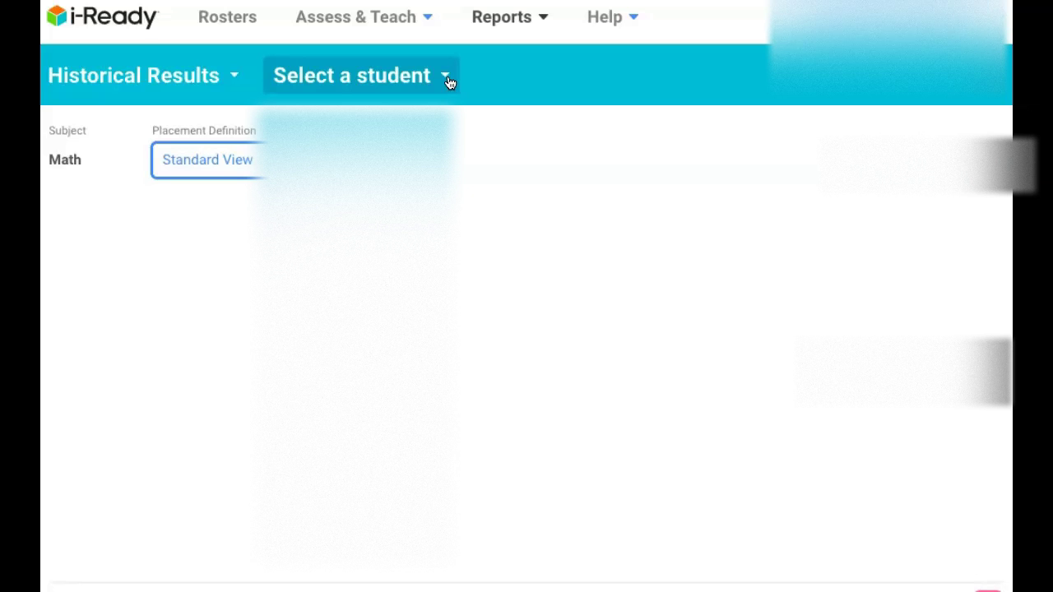
{"action": "left_click", "coordinate": [449, 78]}
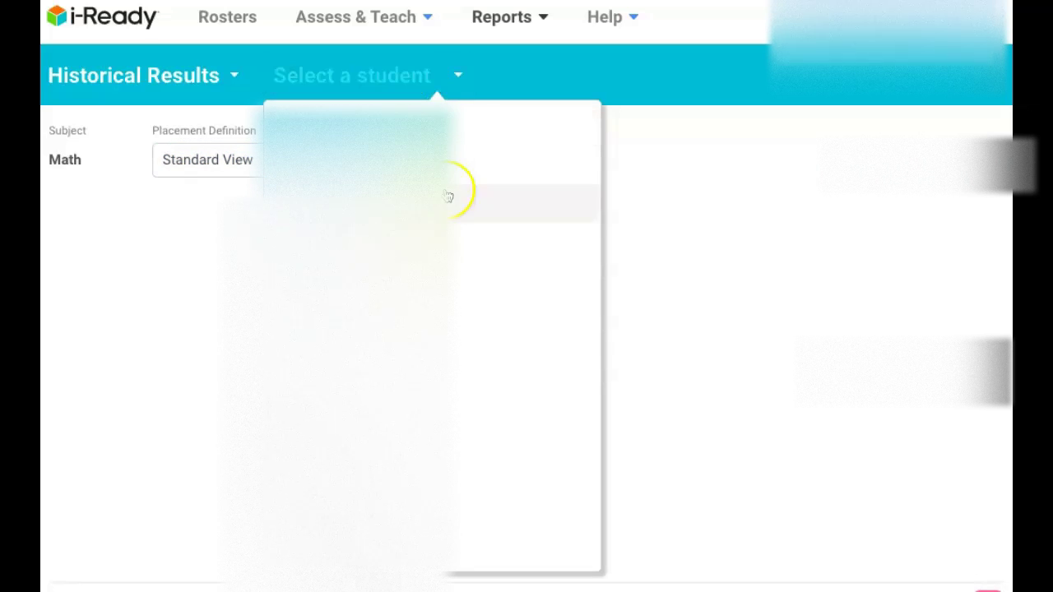
{"action": "key", "text": "Down"}
{"action": "key", "text": "Return"}
{"action": "left_click", "coordinate": [580, 265]}
- Open the student's Grade 3 results for 2017 - 2018 and review the placements, domain levels and personalized instruction summary
{"action": "scroll", "coordinate": [580, 265], "scroll_direction": "down", "scroll_amount": 1}
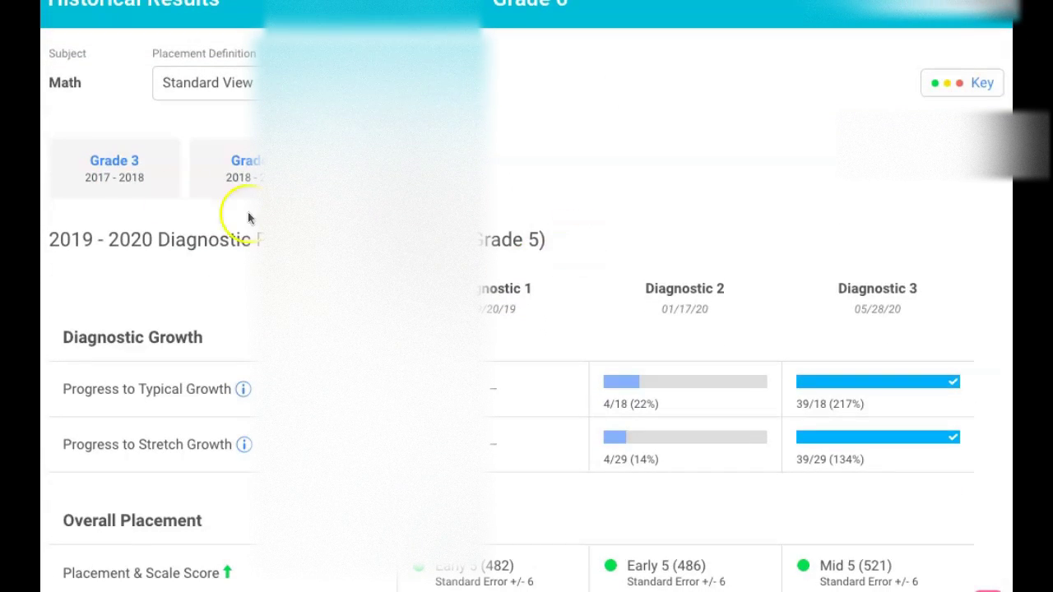
{"action": "left_click", "coordinate": [237, 169]}
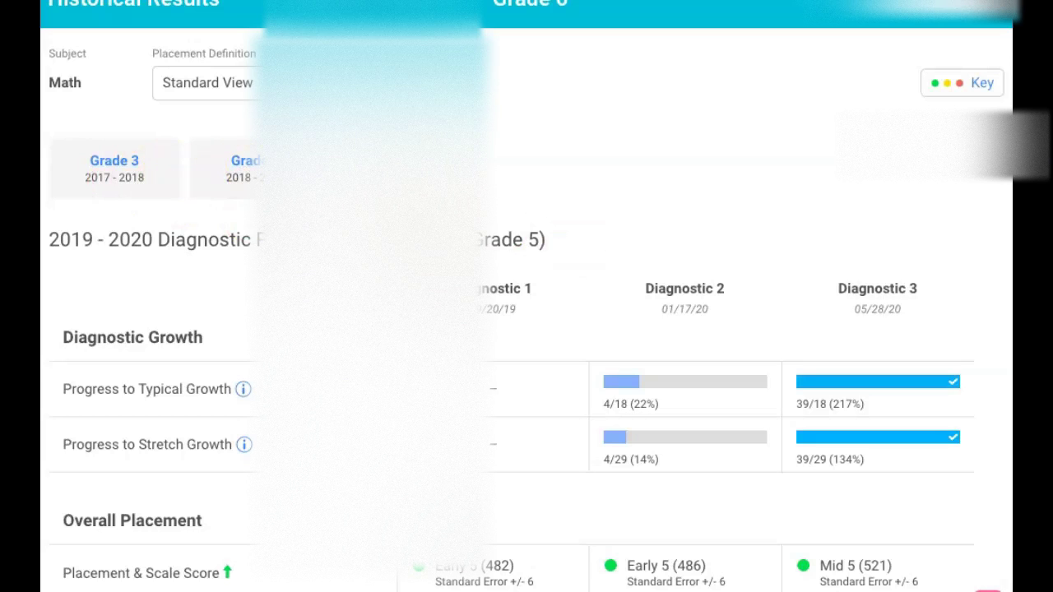
{"action": "left_click", "coordinate": [137, 164]}
{"action": "left_click", "coordinate": [577, 186]}
{"action": "scroll", "coordinate": [578, 187], "scroll_direction": "down", "scroll_amount": 2}
{"action": "scroll", "coordinate": [577, 189], "scroll_direction": "down", "scroll_amount": 5}
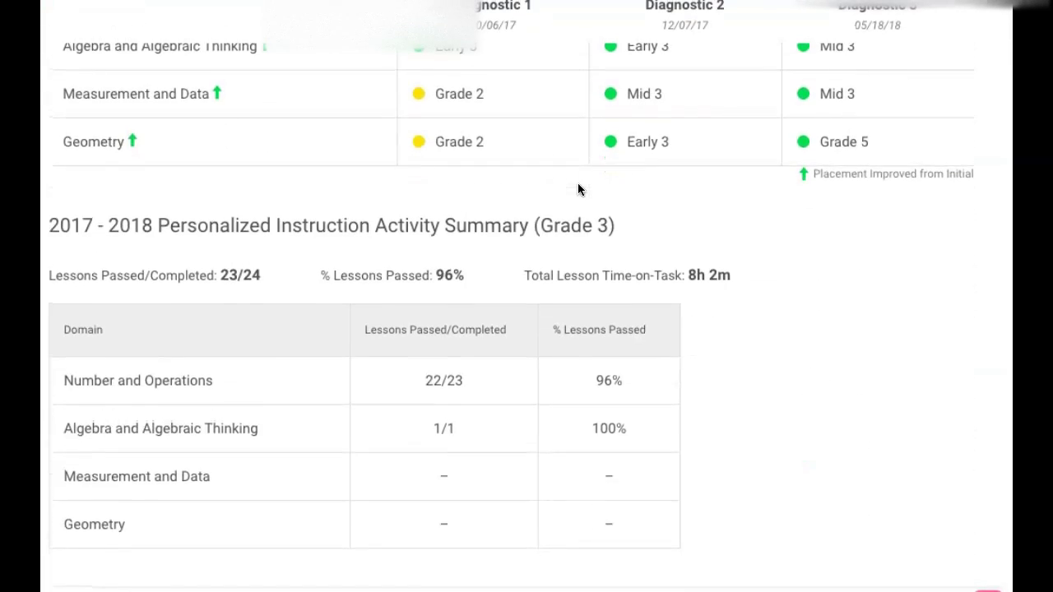
{"action": "scroll", "coordinate": [577, 189], "scroll_direction": "up", "scroll_amount": 2}
{"action": "scroll", "coordinate": [577, 190], "scroll_direction": "up", "scroll_amount": 1}
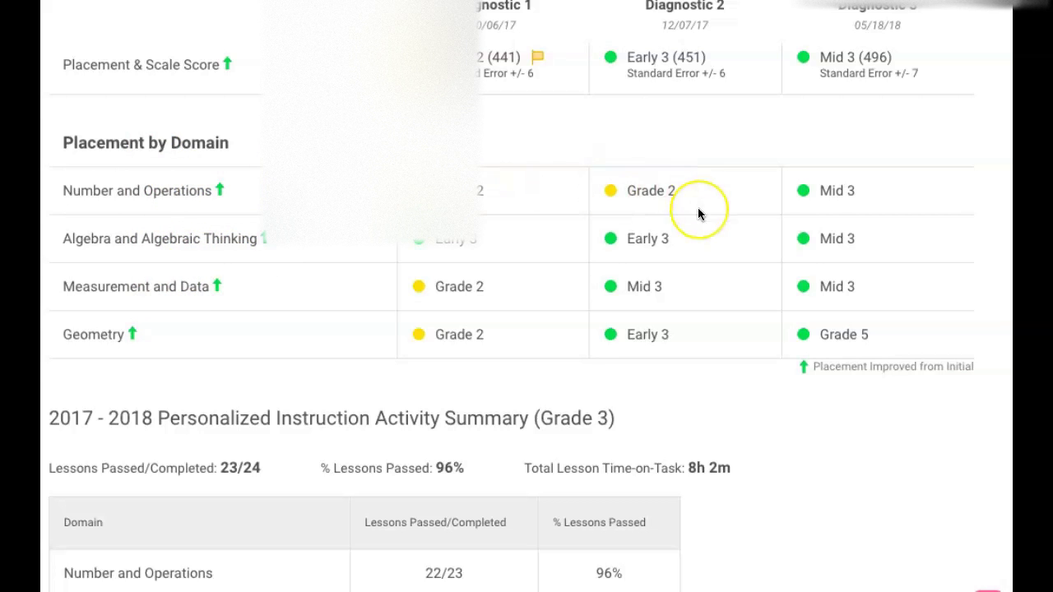
{"action": "scroll", "coordinate": [698, 210], "scroll_direction": "up", "scroll_amount": 2}
{"action": "scroll", "coordinate": [697, 213], "scroll_direction": "up", "scroll_amount": 2}
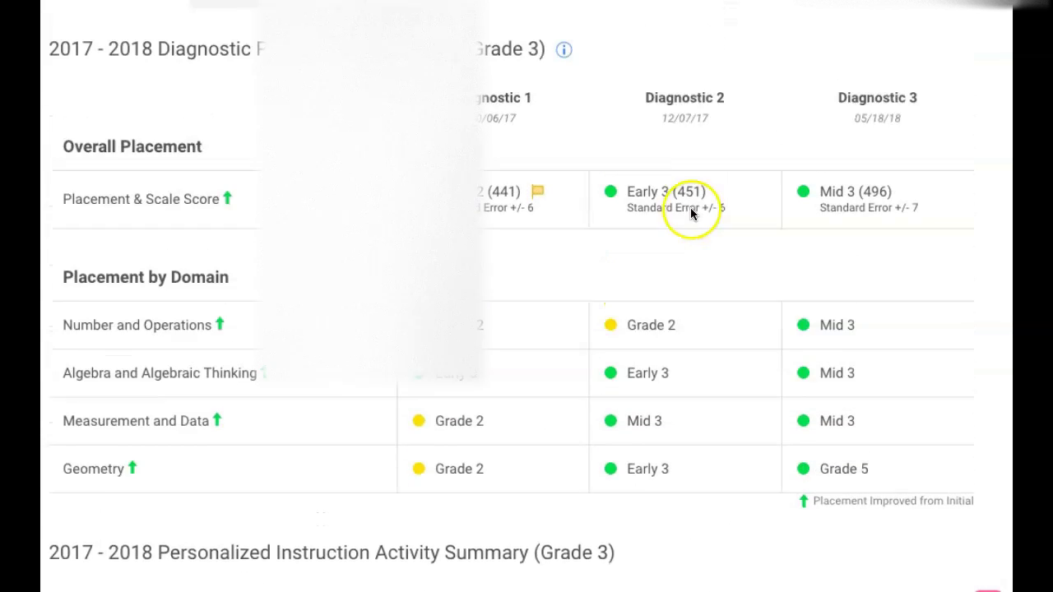
{"action": "scroll", "coordinate": [553, 188], "scroll_direction": "up", "scroll_amount": 1}
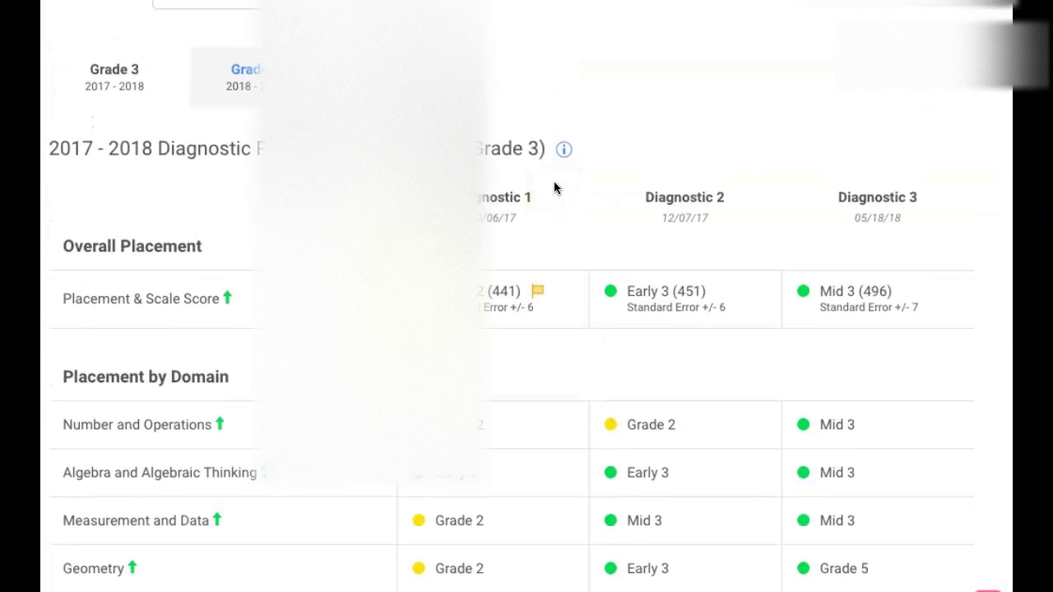
{"action": "scroll", "coordinate": [553, 187], "scroll_direction": "down", "scroll_amount": 2}
{"action": "scroll", "coordinate": [545, 199], "scroll_direction": "up", "scroll_amount": 4}
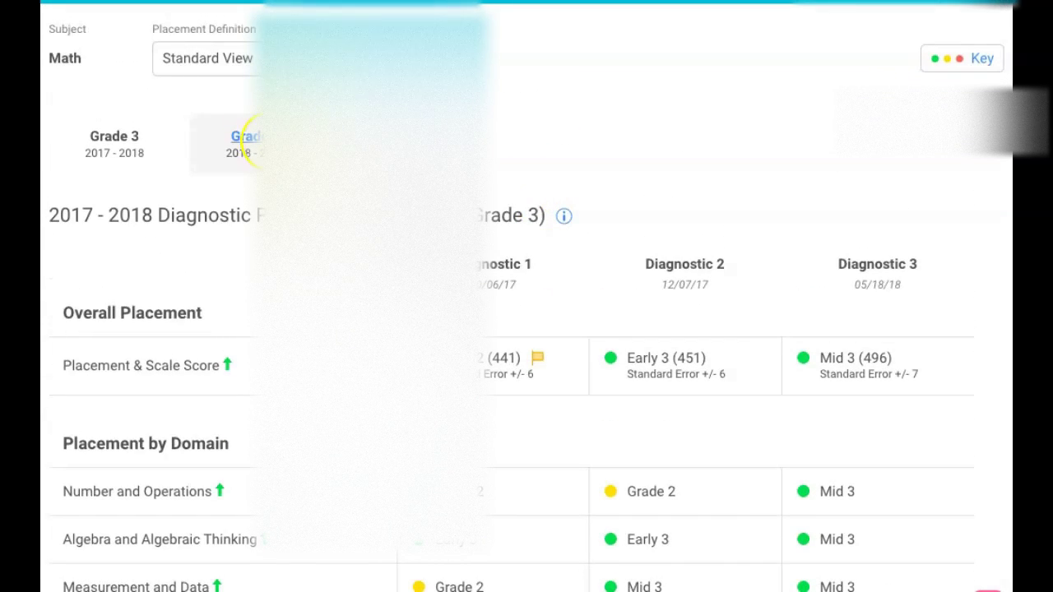
- Open the student's Grade 4 results for 2018 - 2019 and review the diagnostic growth, overall placement and placement by domain
{"action": "left_click", "coordinate": [261, 140]}
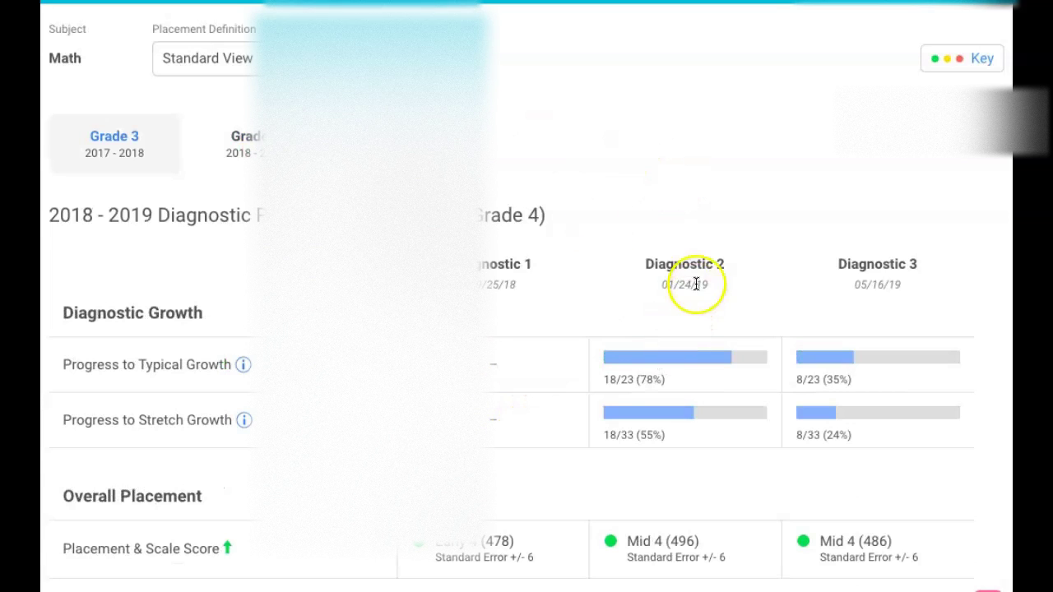
{"action": "scroll", "coordinate": [815, 250], "scroll_direction": "down", "scroll_amount": 2}
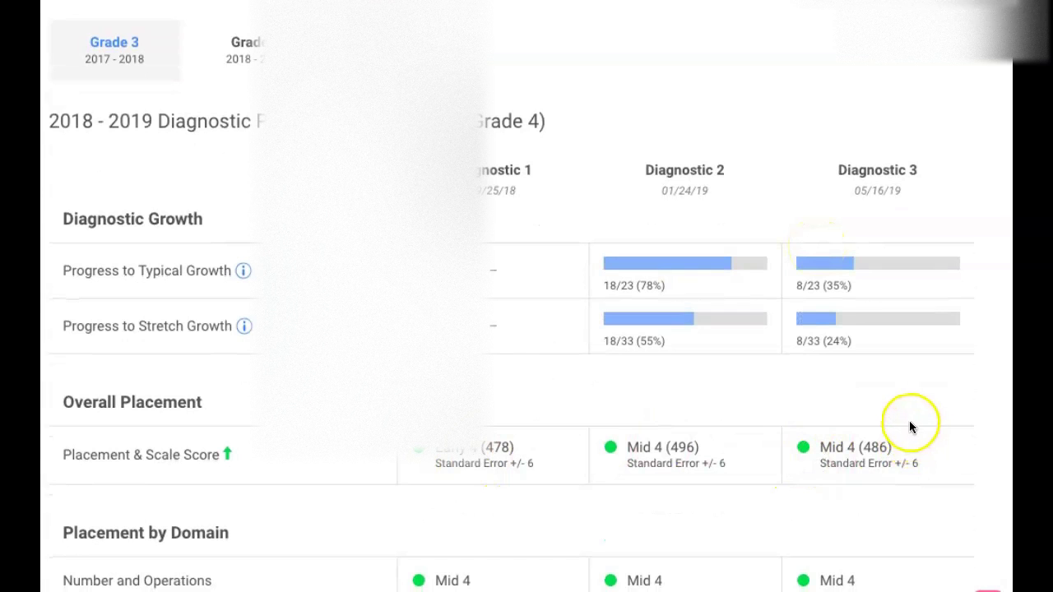
{"action": "scroll", "coordinate": [578, 413], "scroll_direction": "down", "scroll_amount": 6}
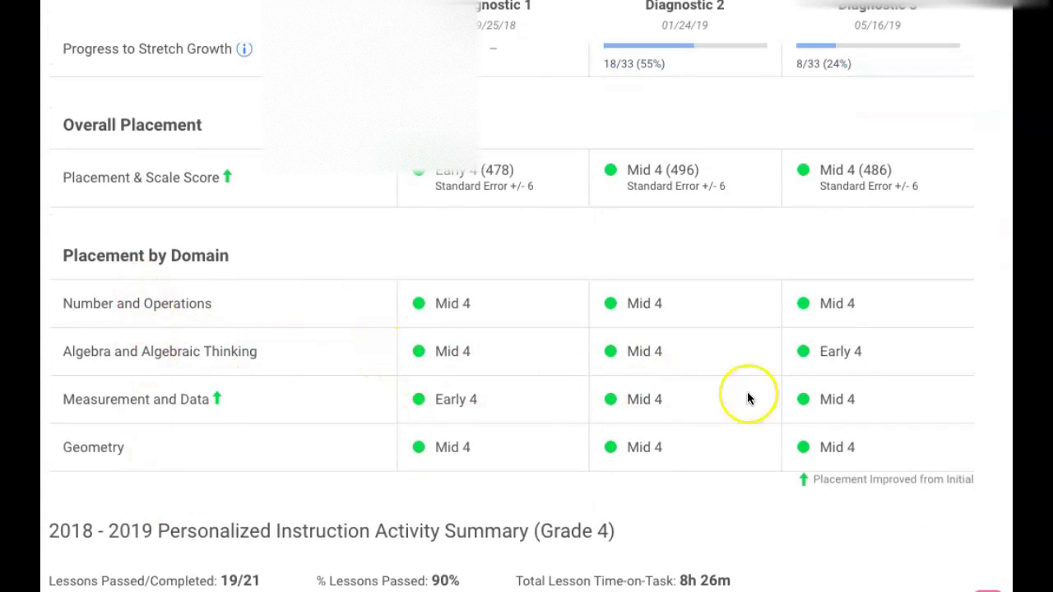
- Open the student's Grade 5 results for 2019 - 2020 and review the growth and placements across the three diagnostics
{"action": "scroll", "coordinate": [255, 187], "scroll_direction": "up", "scroll_amount": 6}
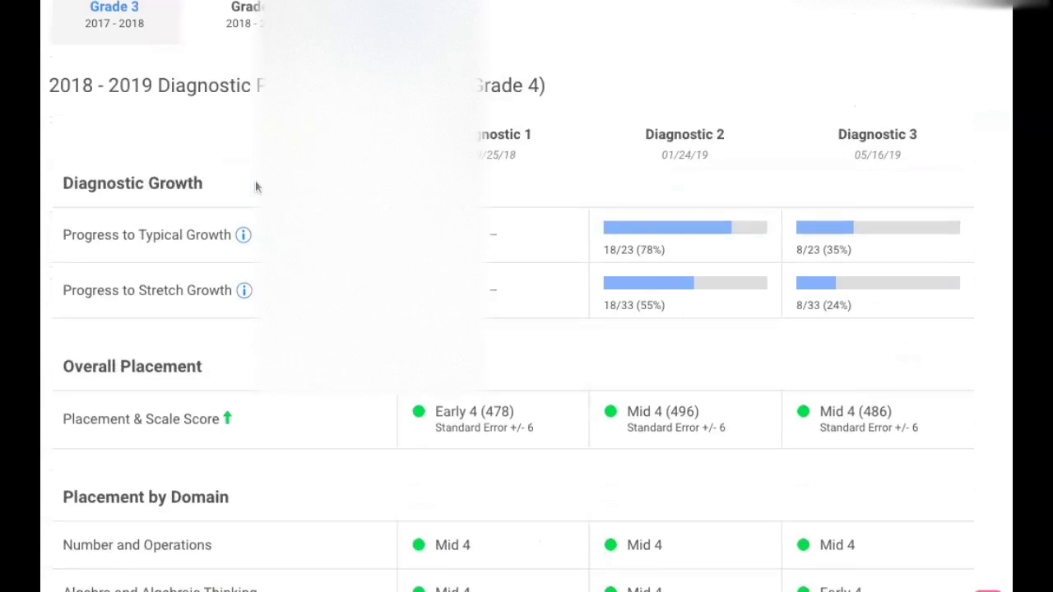
{"action": "left_click", "coordinate": [379, 51]}
{"action": "scroll", "coordinate": [526, 191], "scroll_direction": "down", "scroll_amount": 1}
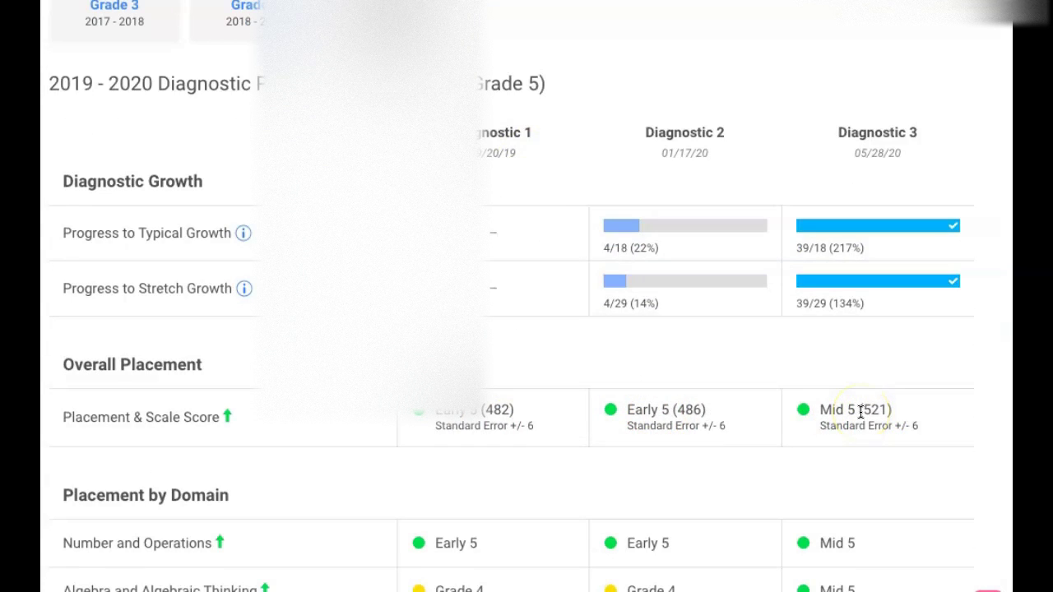
{"action": "scroll", "coordinate": [860, 412], "scroll_direction": "down", "scroll_amount": 5}
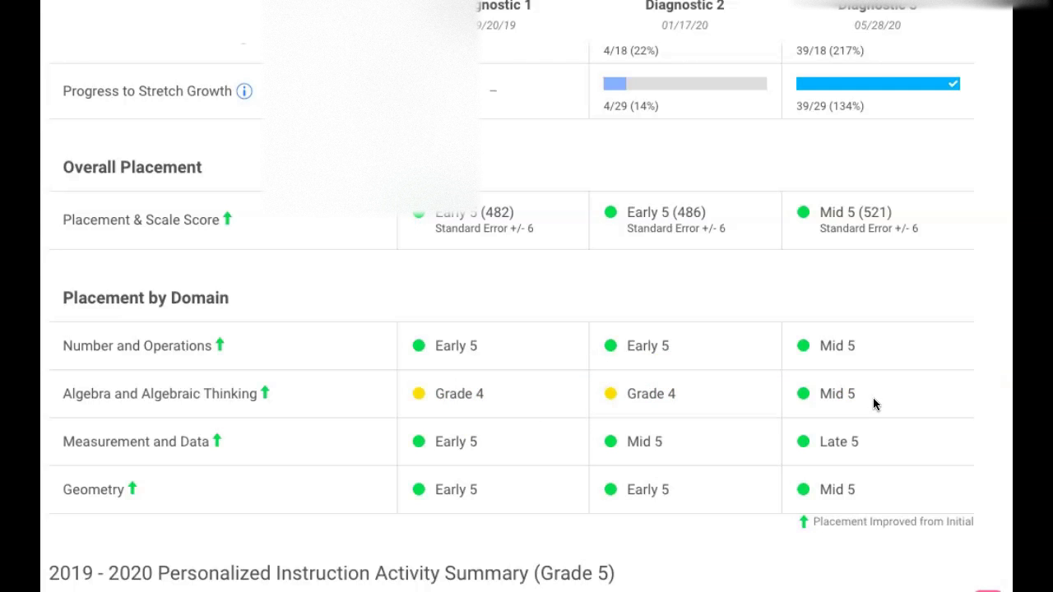
{"action": "scroll", "coordinate": [873, 399], "scroll_direction": "up", "scroll_amount": 4}
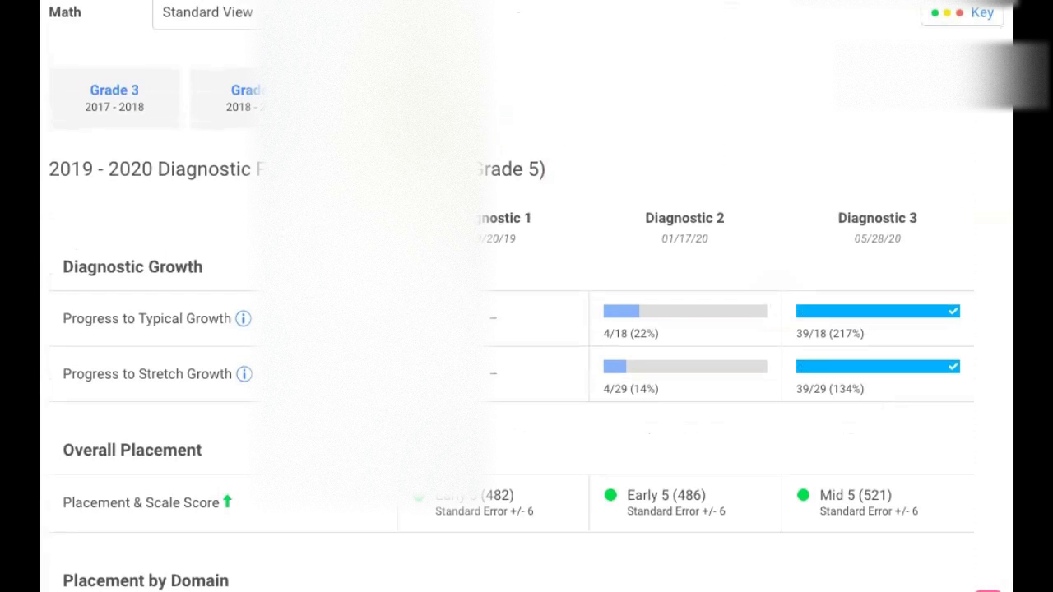
{"action": "scroll", "coordinate": [637, 207], "scroll_direction": "down", "scroll_amount": 1}
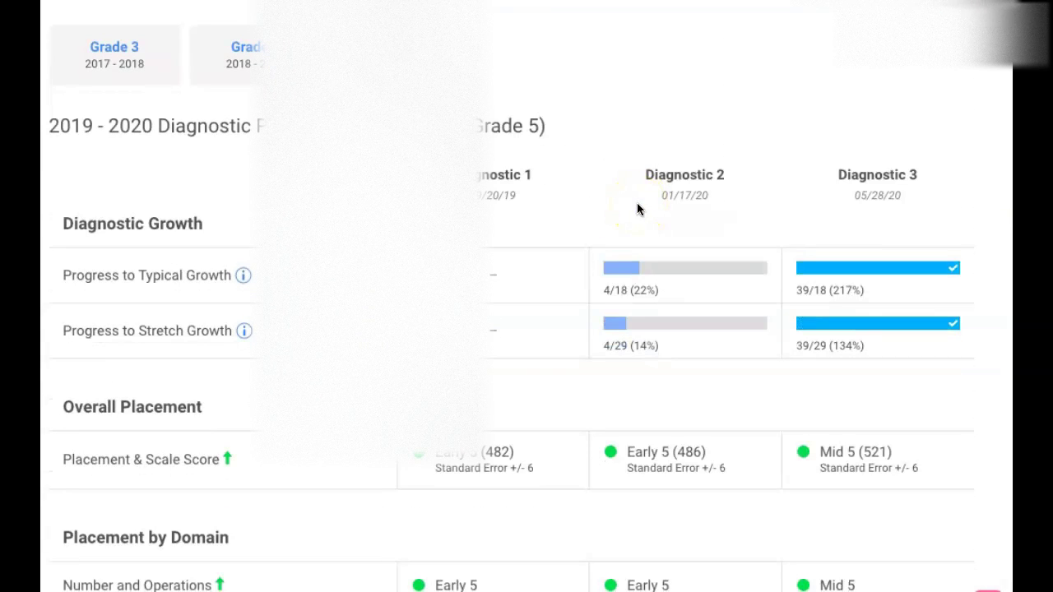
{"action": "scroll", "coordinate": [637, 201], "scroll_direction": "up", "scroll_amount": 1}
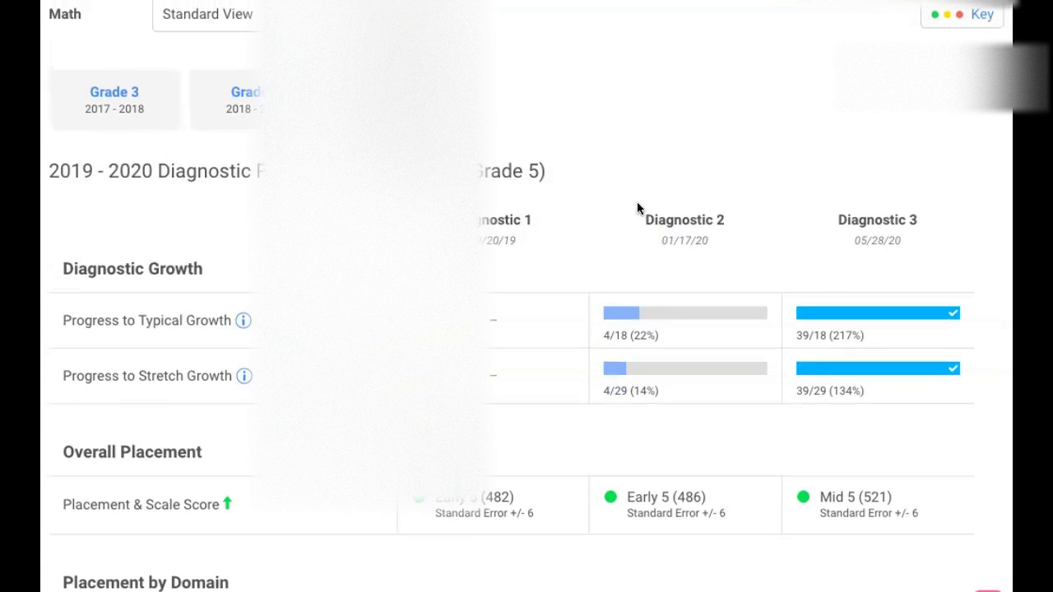
- Switch the Historical Results report to a Grade 7 student from further down the student list
{"action": "scroll", "coordinate": [637, 201], "scroll_direction": "up", "scroll_amount": 2}
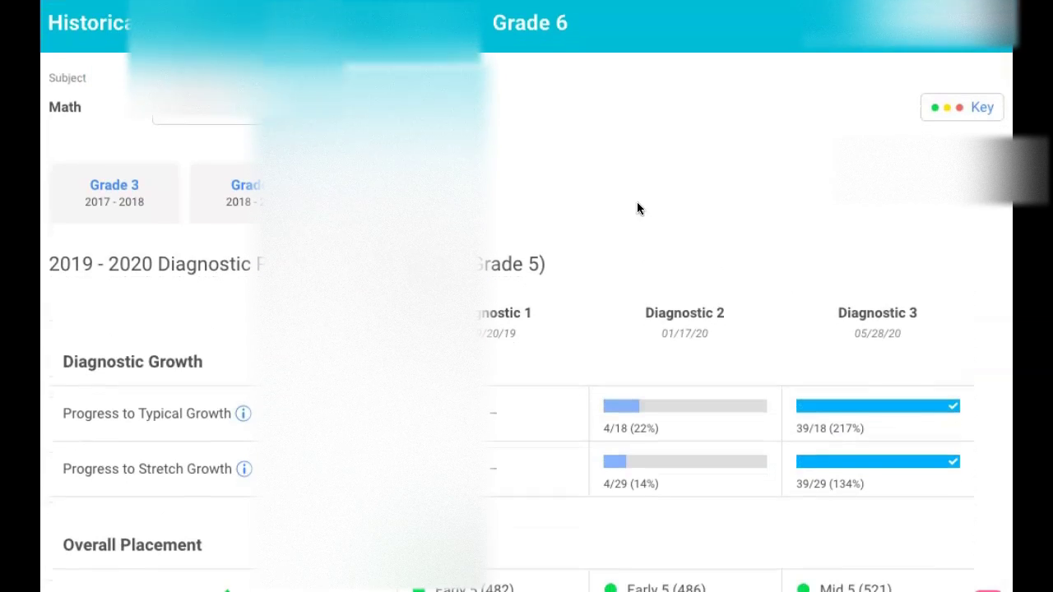
{"action": "left_click", "coordinate": [488, 36]}
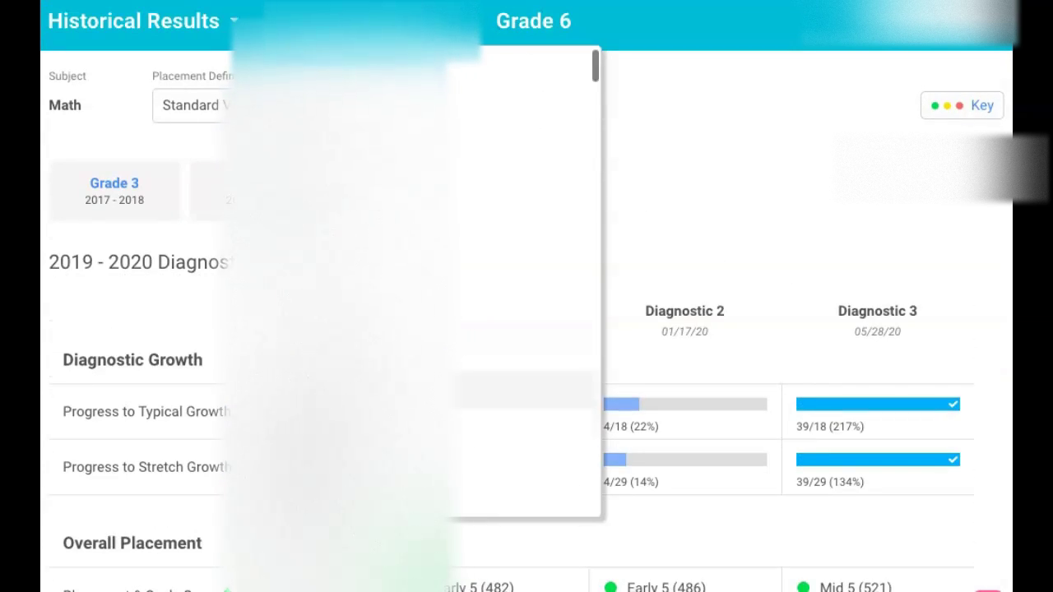
{"action": "scroll", "coordinate": [526, 279], "scroll_direction": "down", "scroll_amount": 3}
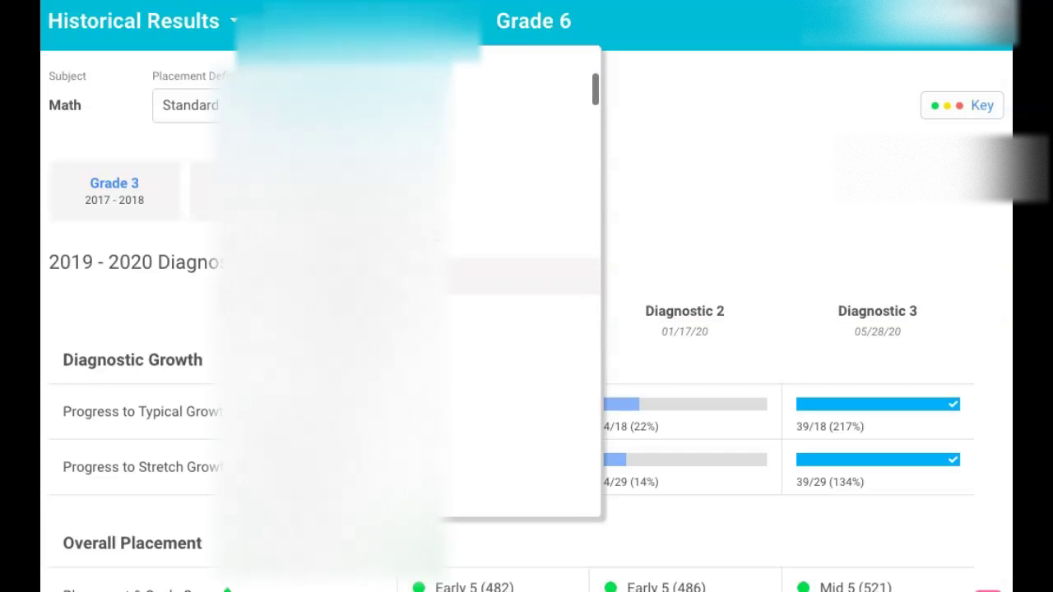
{"action": "scroll", "coordinate": [518, 279], "scroll_direction": "down", "scroll_amount": 4}
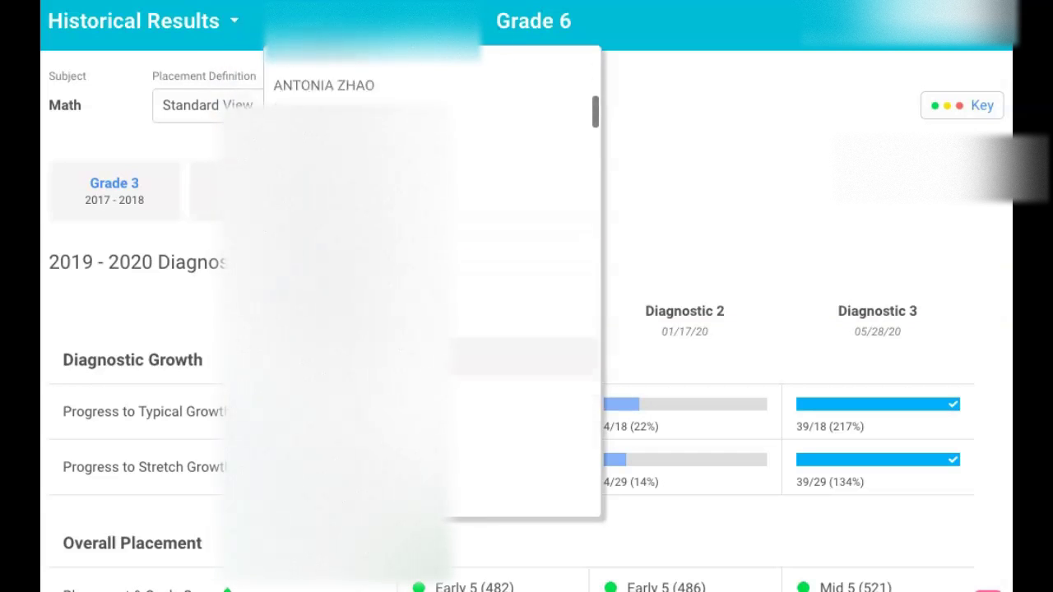
{"action": "scroll", "coordinate": [522, 280], "scroll_direction": "down", "scroll_amount": 3}
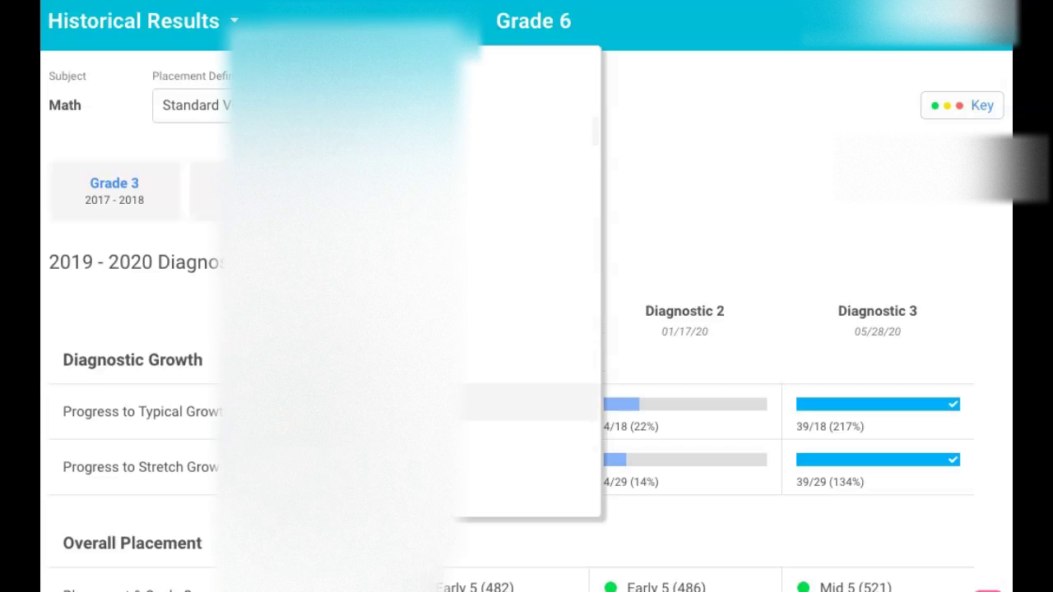
{"action": "scroll", "coordinate": [526, 280], "scroll_direction": "down", "scroll_amount": 3}
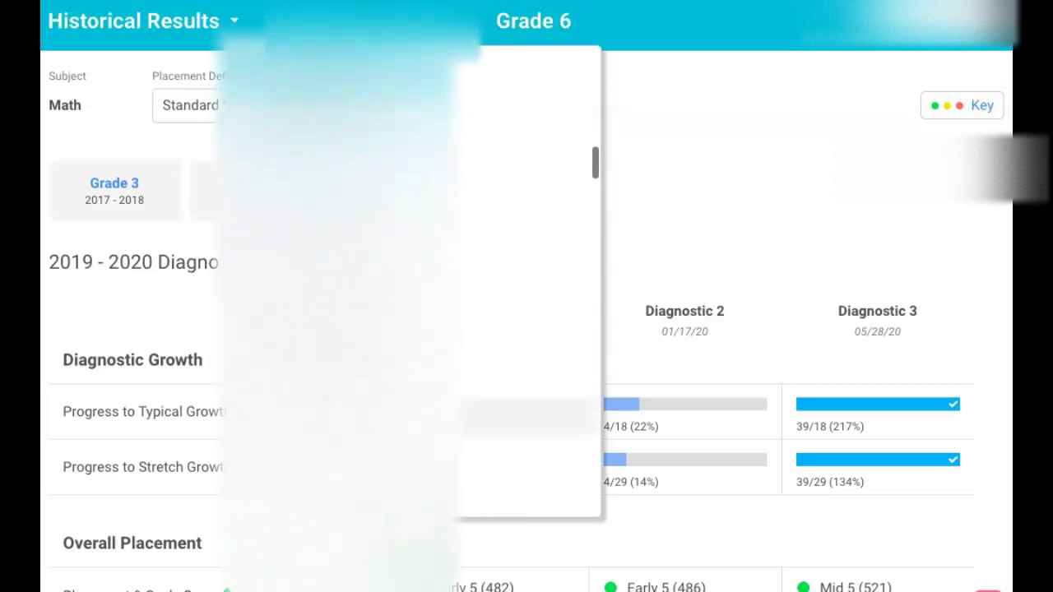
{"action": "scroll", "coordinate": [526, 280], "scroll_direction": "down", "scroll_amount": 3}
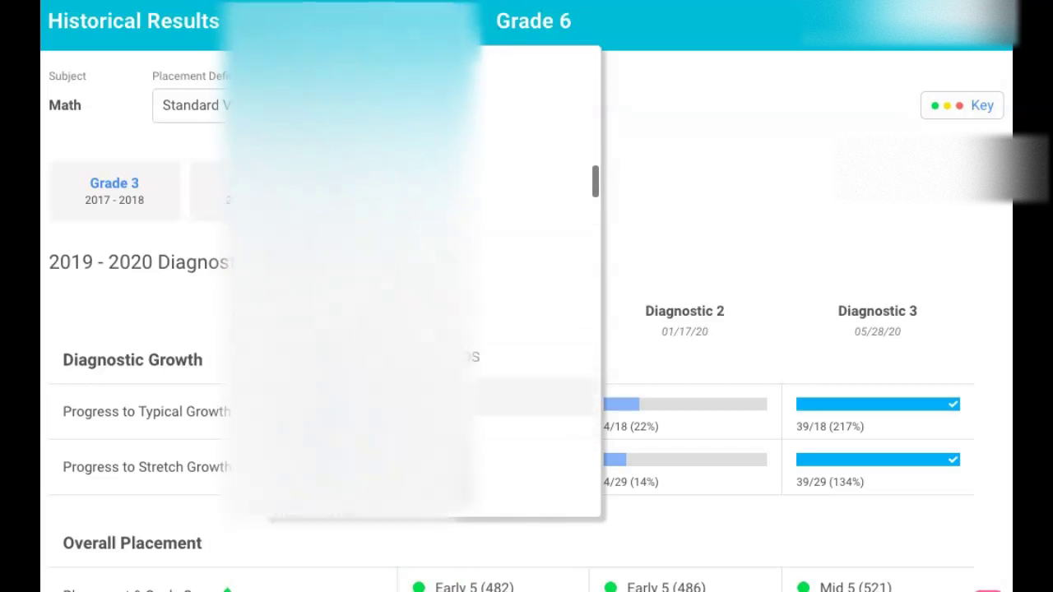
{"action": "scroll", "coordinate": [526, 280], "scroll_direction": "down", "scroll_amount": 3}
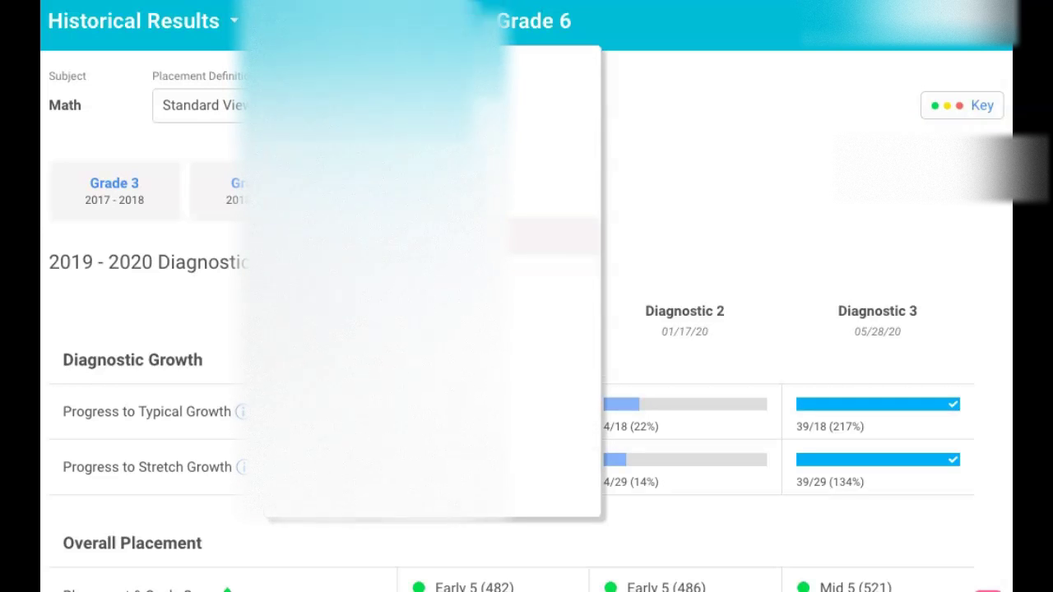
{"action": "key", "text": "Return"}
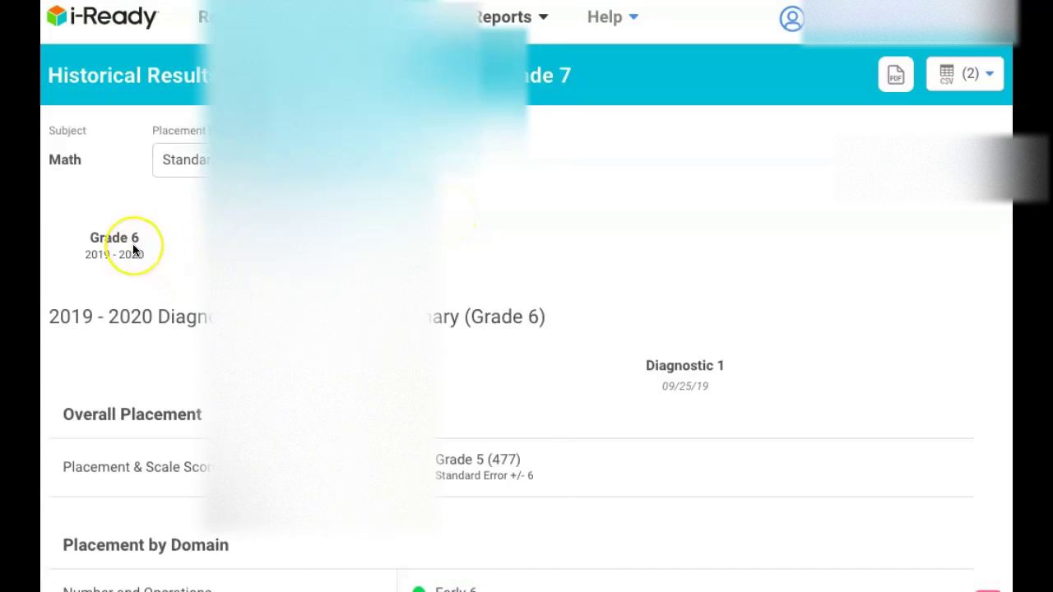
- Examine the Grade 7 student's 2019 - 2020 overall placement, placement by domain and personalized instruction summary
{"action": "scroll", "coordinate": [132, 244], "scroll_direction": "down", "scroll_amount": 1}
{"action": "scroll", "coordinate": [132, 243], "scroll_direction": "down", "scroll_amount": 1}
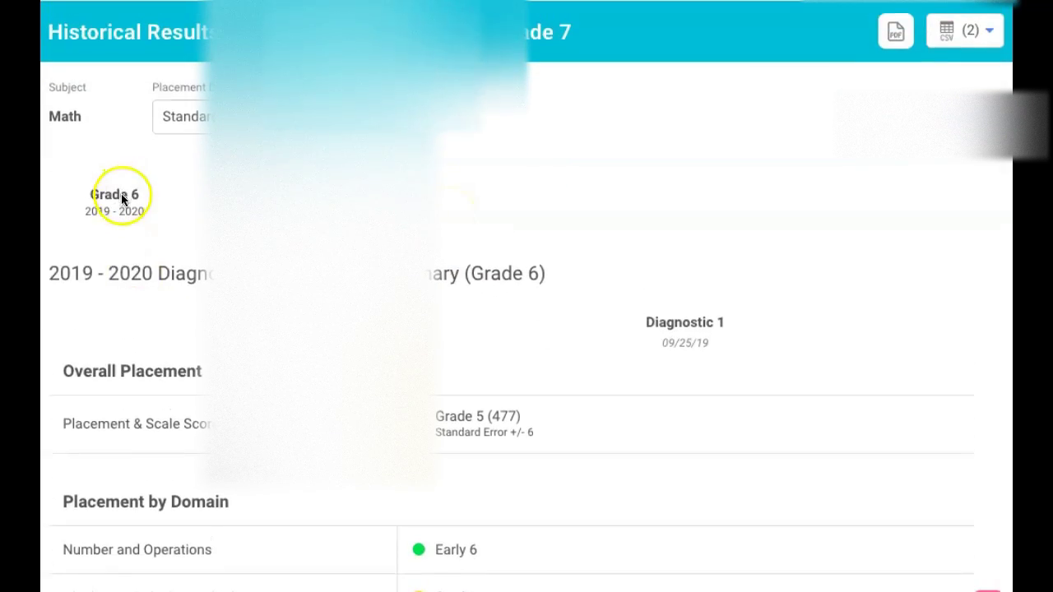
{"action": "scroll", "coordinate": [526, 329], "scroll_direction": "down", "scroll_amount": 2}
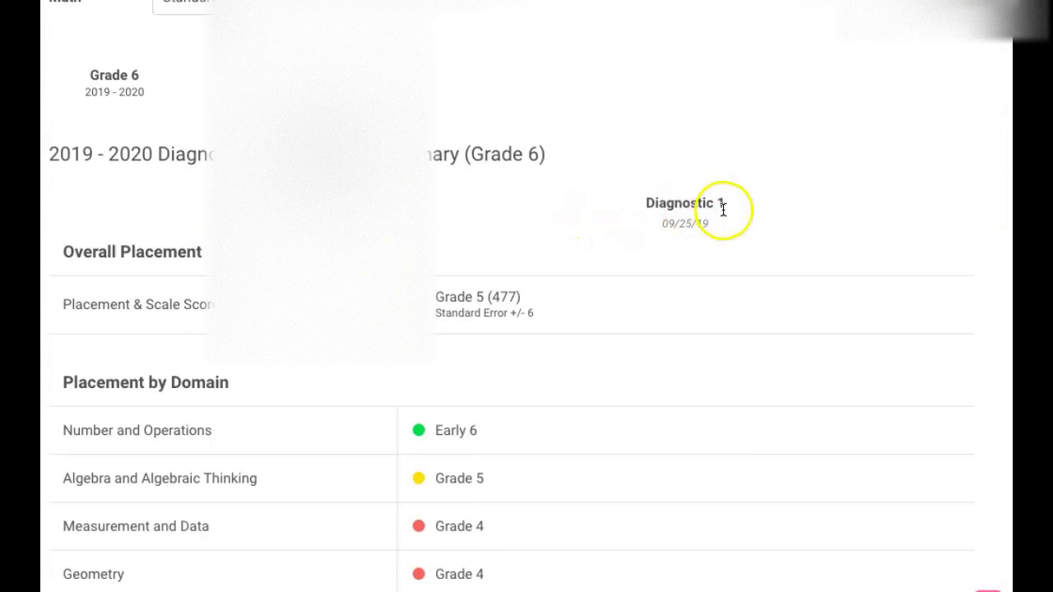
{"action": "scroll", "coordinate": [572, 301], "scroll_direction": "down", "scroll_amount": 1}
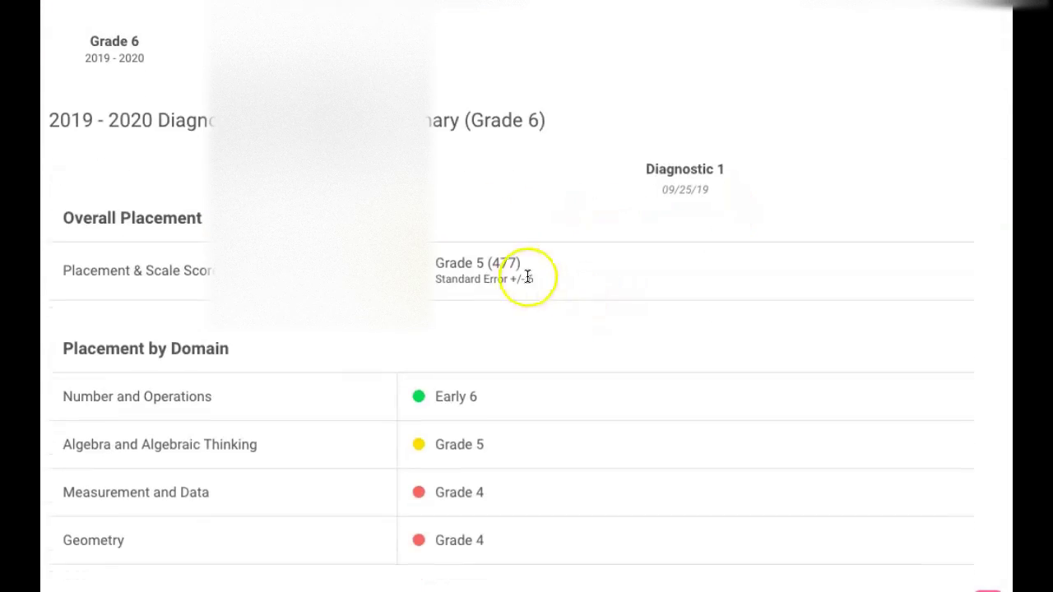
{"action": "scroll", "coordinate": [531, 278], "scroll_direction": "down", "scroll_amount": 2}
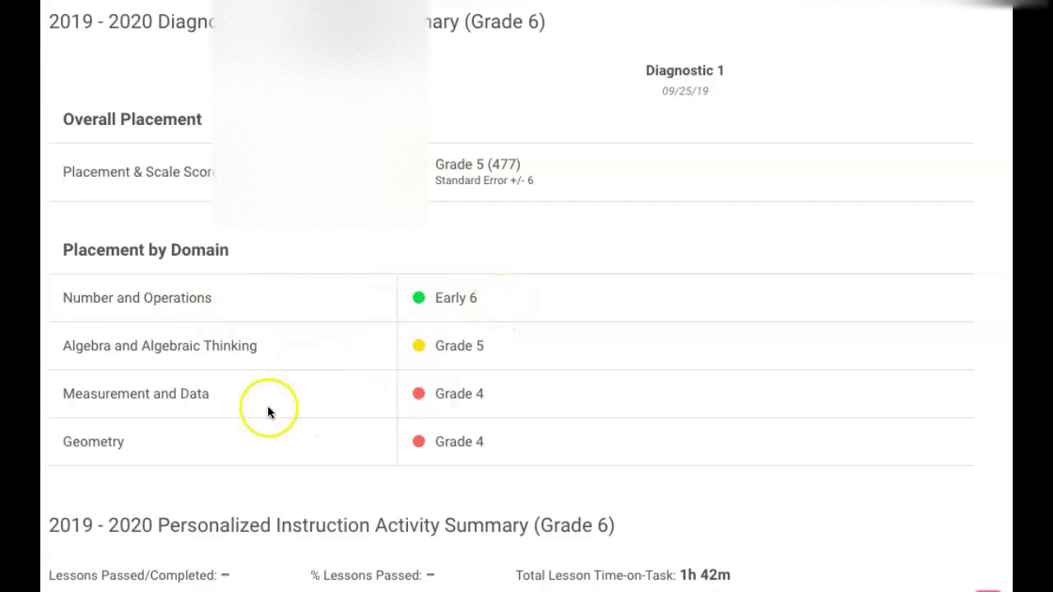
{"action": "scroll", "coordinate": [232, 429], "scroll_direction": "down", "scroll_amount": 3}
{"action": "scroll", "coordinate": [232, 429], "scroll_direction": "up", "scroll_amount": 1}
{"action": "scroll", "coordinate": [232, 428], "scroll_direction": "up", "scroll_amount": 2}
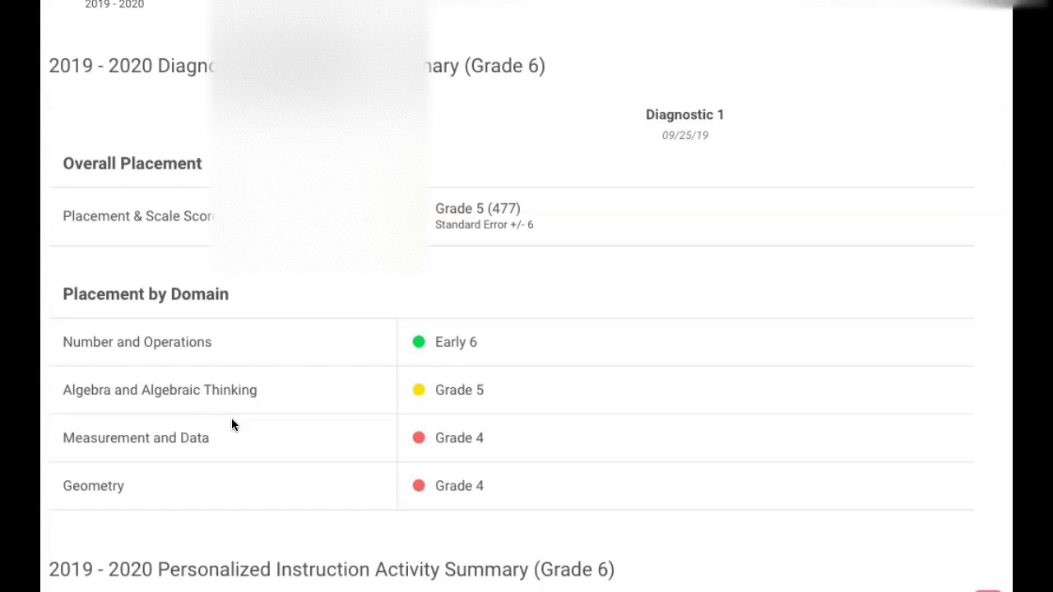
- Leave the Historical Results report and return to the i-Ready home dashboard
{"action": "left_click", "coordinate": [449, 155]}
{"action": "scroll", "coordinate": [473, 144], "scroll_direction": "up", "scroll_amount": 3}
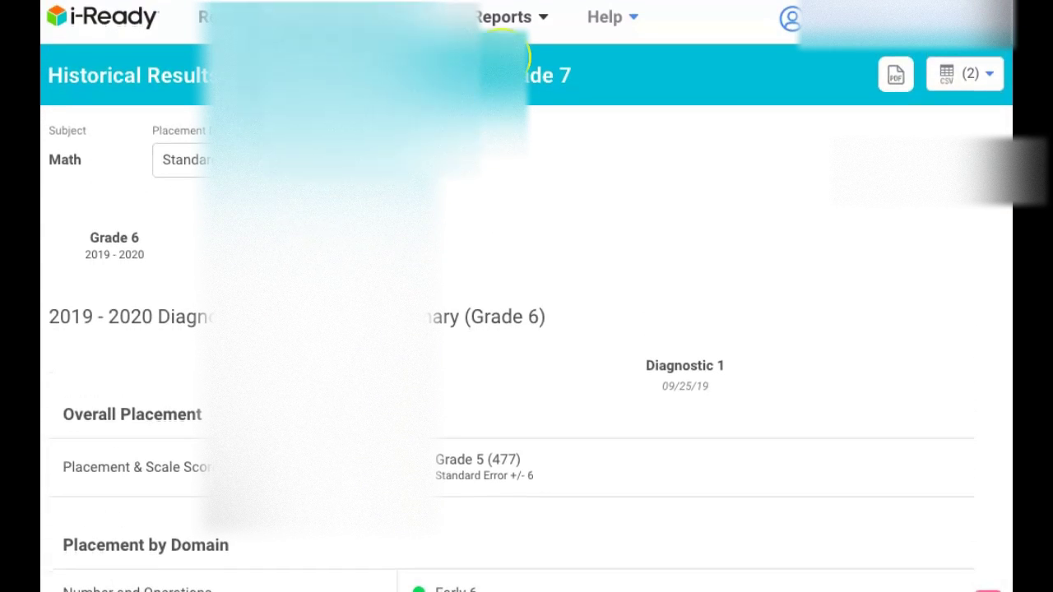
{"action": "left_click", "coordinate": [126, 23]}
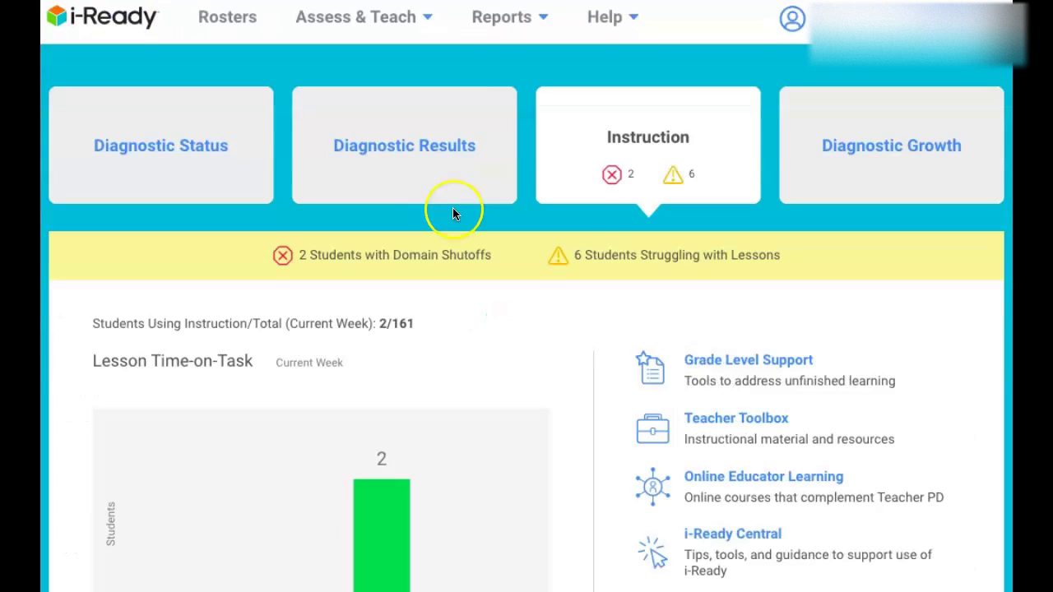